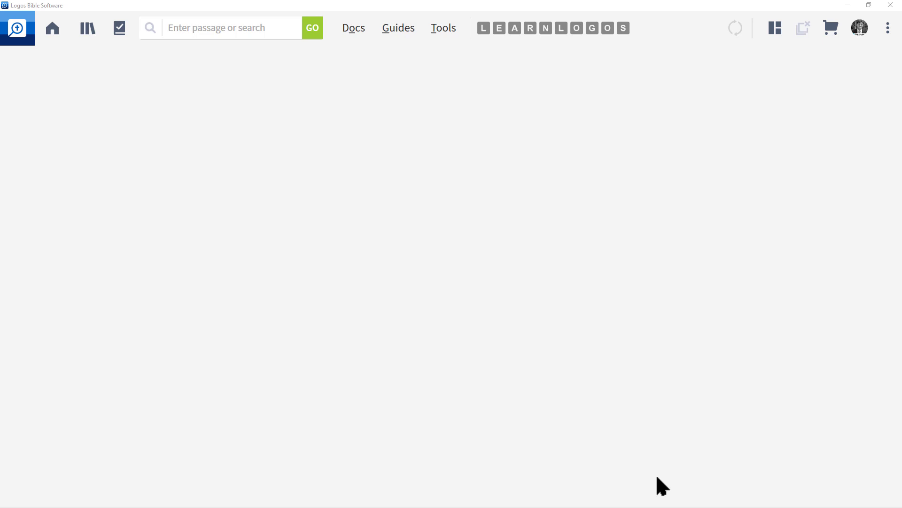
Create a new custom guide with Bible reference as its kind
left_click(398, 27)
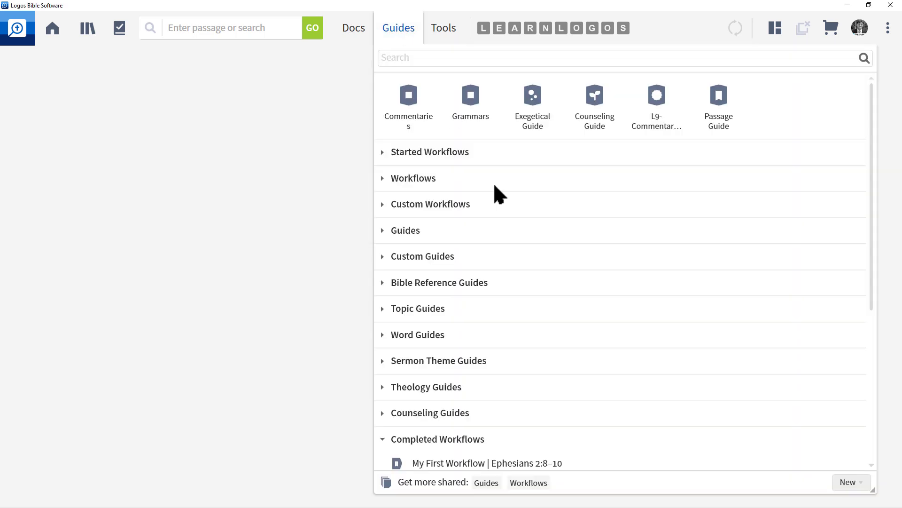
left_click(856, 486)
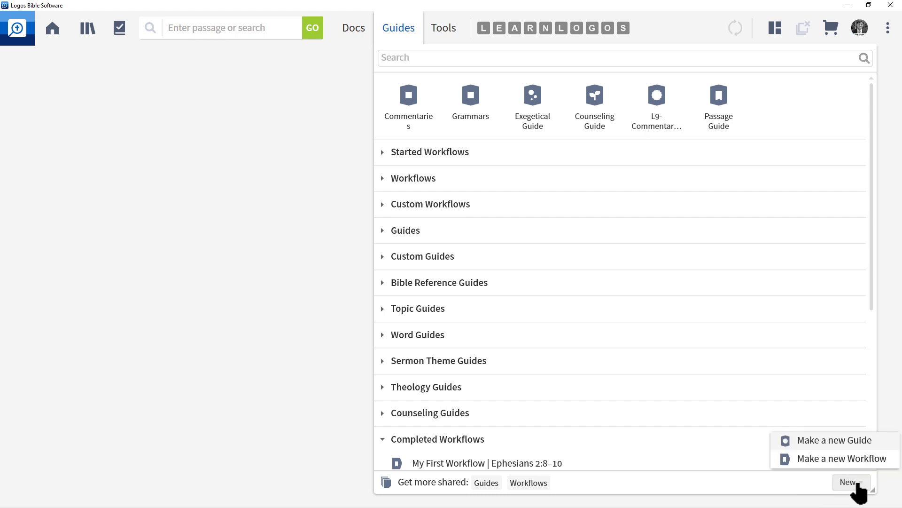
left_click(855, 445)
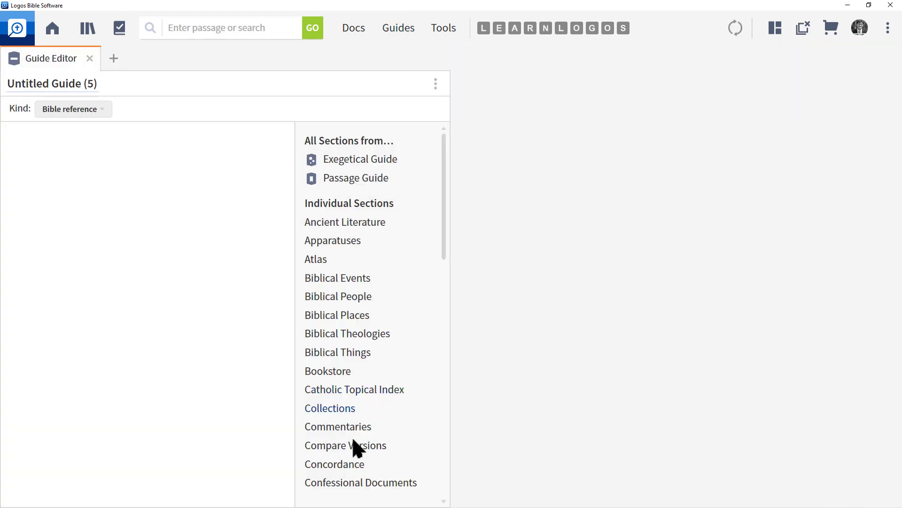
left_click_drag(335, 451, 647, 476)
left_click(92, 115)
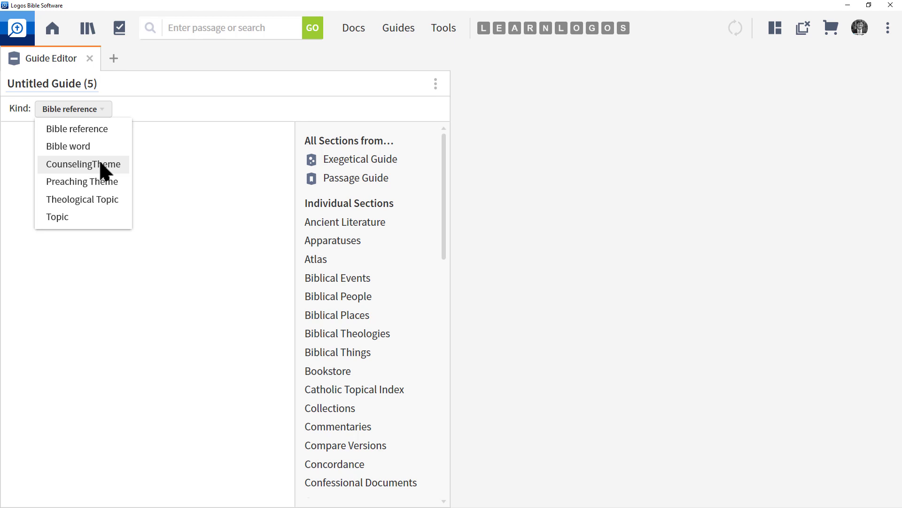
left_click(99, 129)
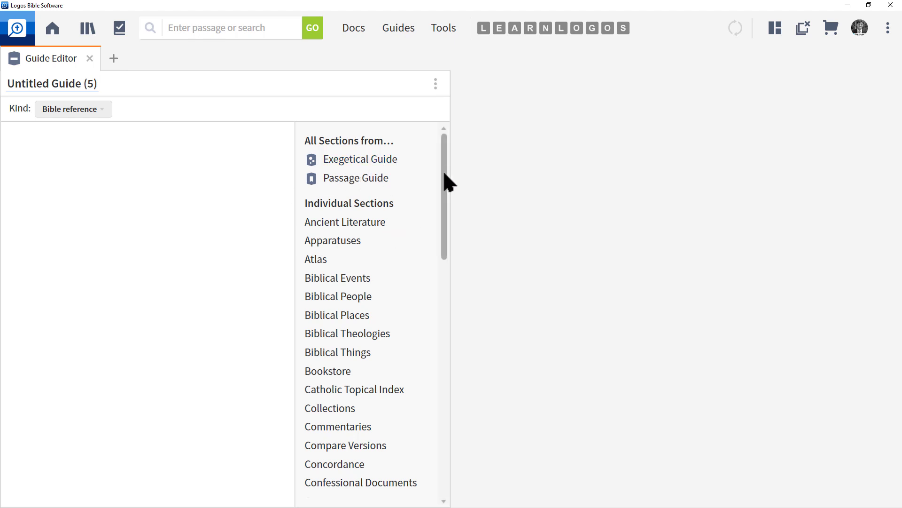
left_click_drag(445, 183, 435, 142)
Preview the sections available for the CounselingTheme kind, and set the guide's kind back to Bible reference
left_click(93, 109)
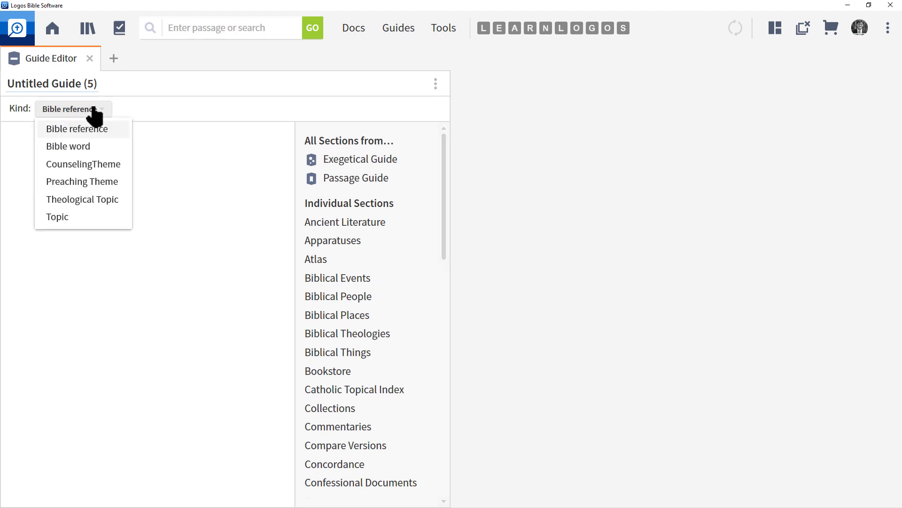
left_click(97, 165)
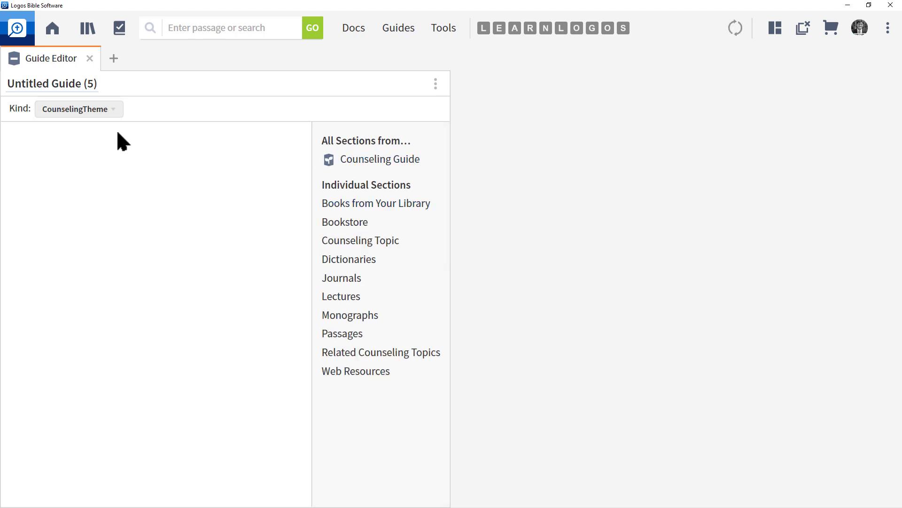
left_click(89, 112)
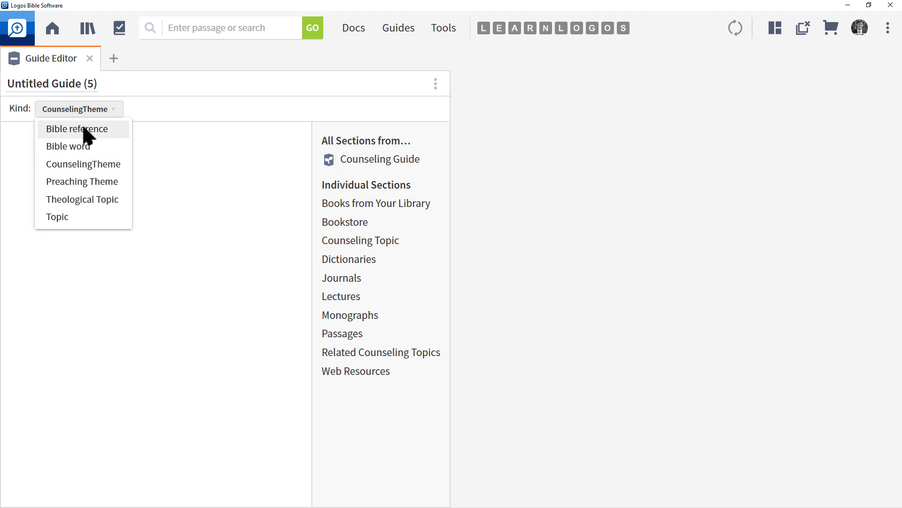
left_click(83, 129)
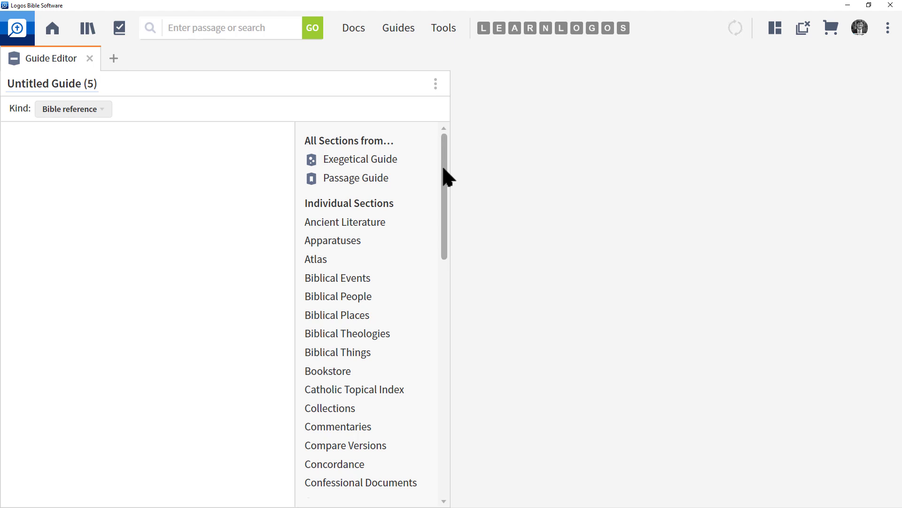
Rename the untitled guide as Geography
left_click(89, 83)
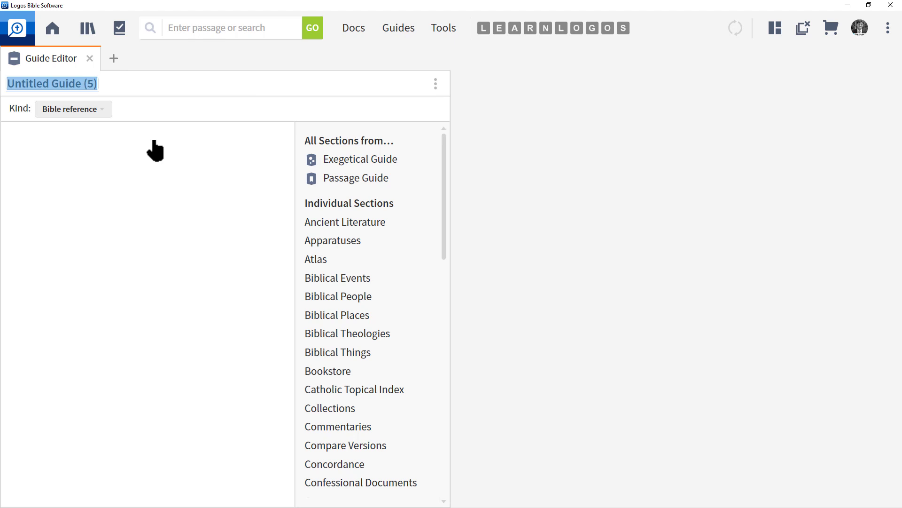
type("Georg")
key("BackSpace")
key("BackSpace")
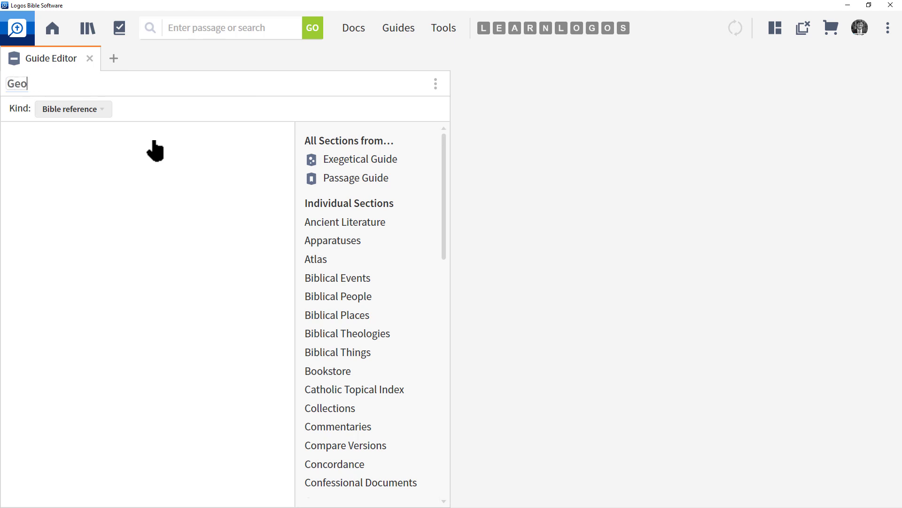
type("graphy")
key("Return")
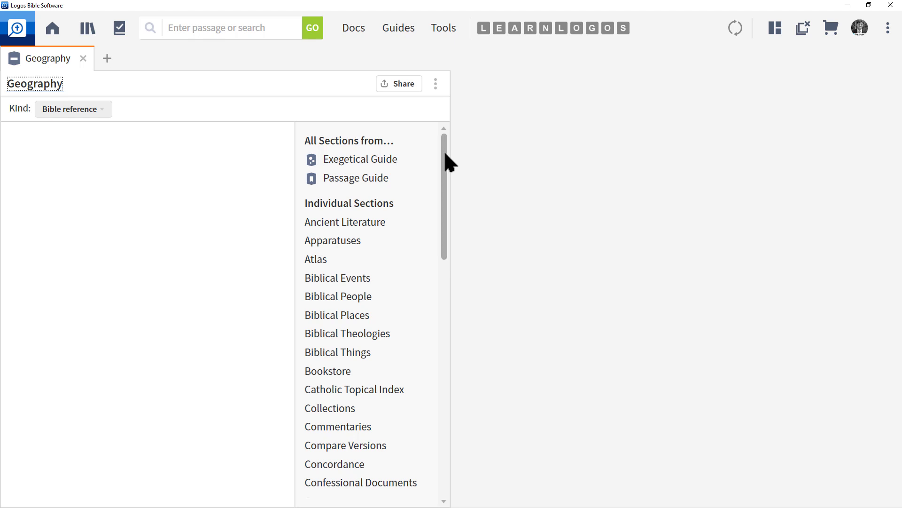
Add the Atlas, Biblical Places and Cultural Concepts sections to the Geography guide, and close its editor
left_click(323, 261)
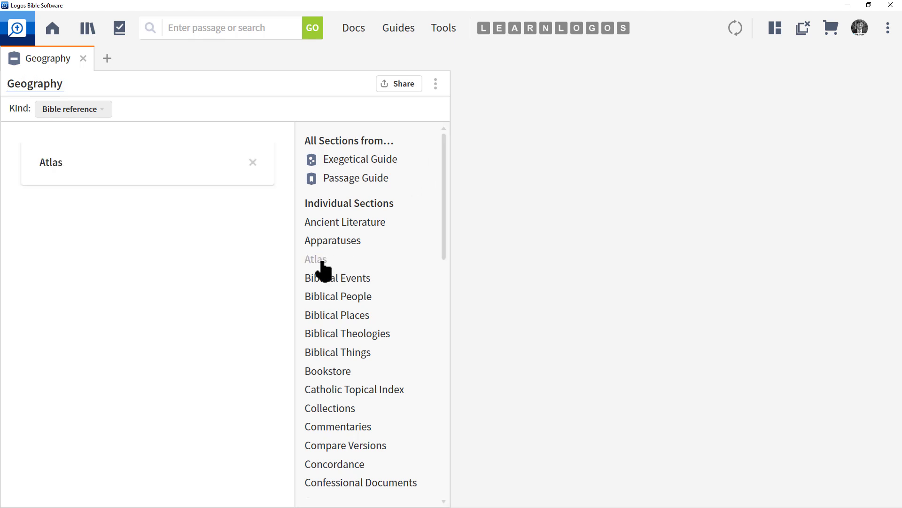
scroll(348, 277, "down", 2)
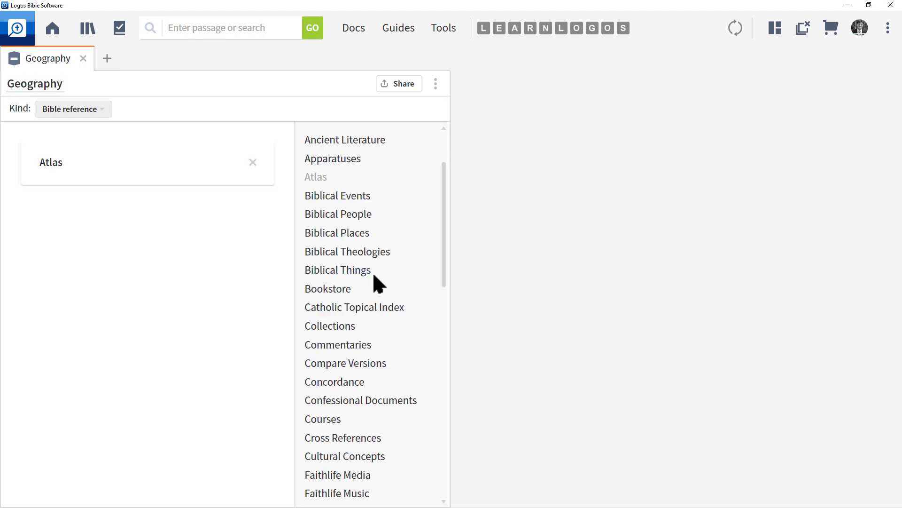
left_click(356, 235)
scroll(447, 221, "down", 1)
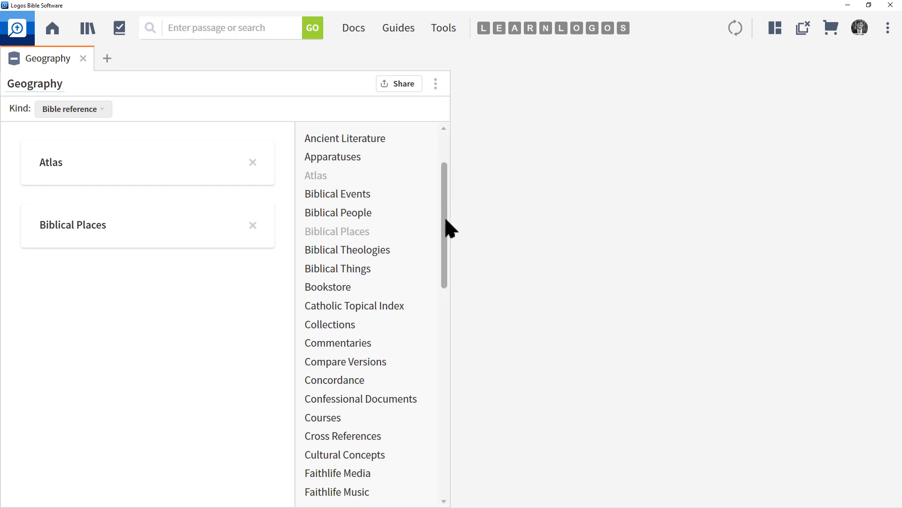
scroll(446, 221, "down", 5)
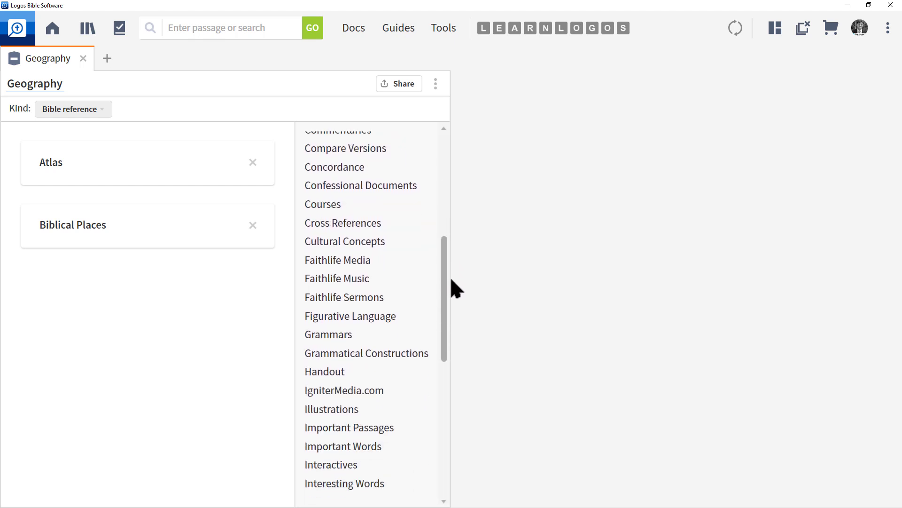
left_click(339, 242)
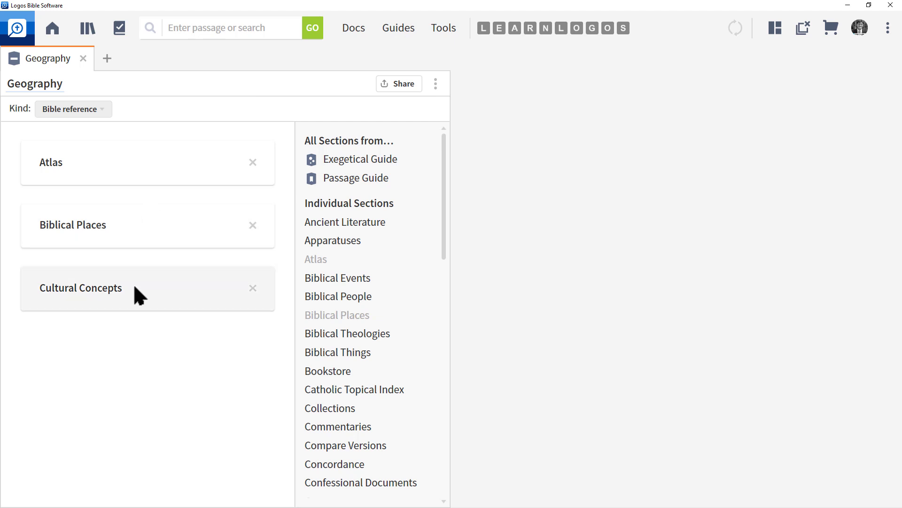
left_click(83, 58)
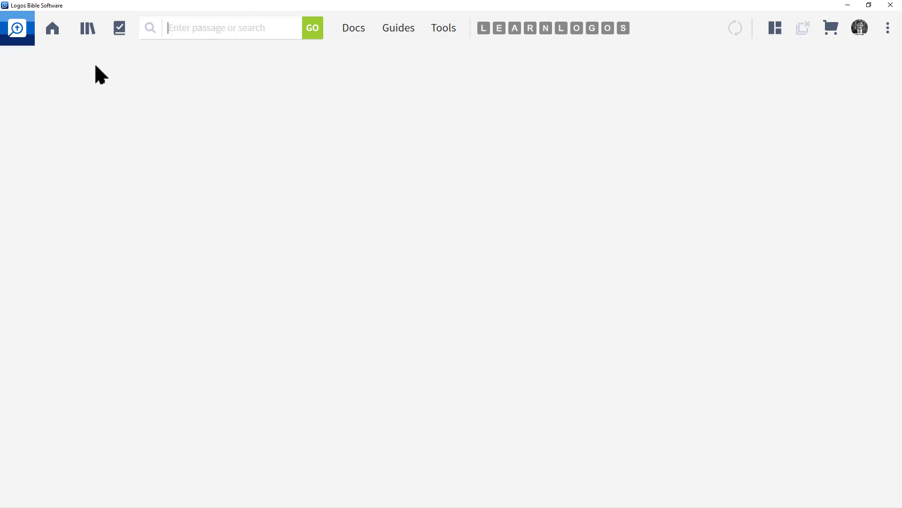
Find the Geography guide among the custom guides and run it on Acts 2
left_click(399, 29)
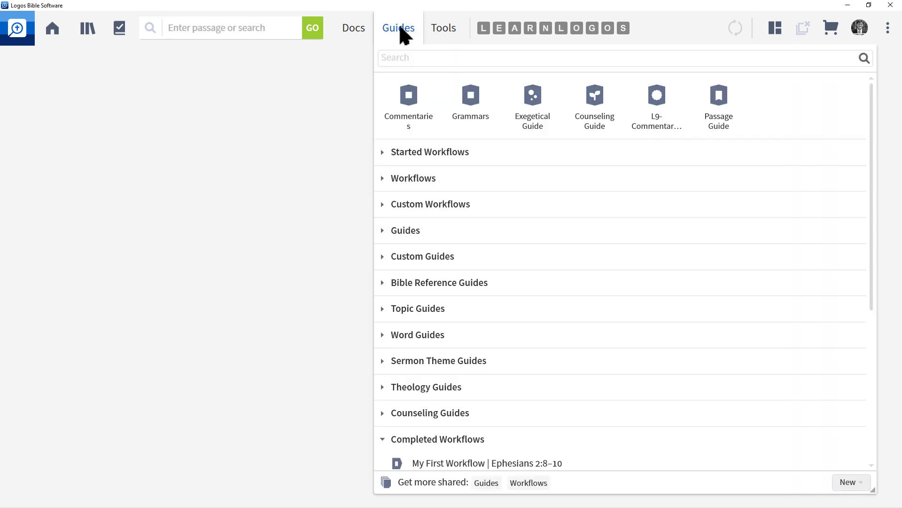
type("geography")
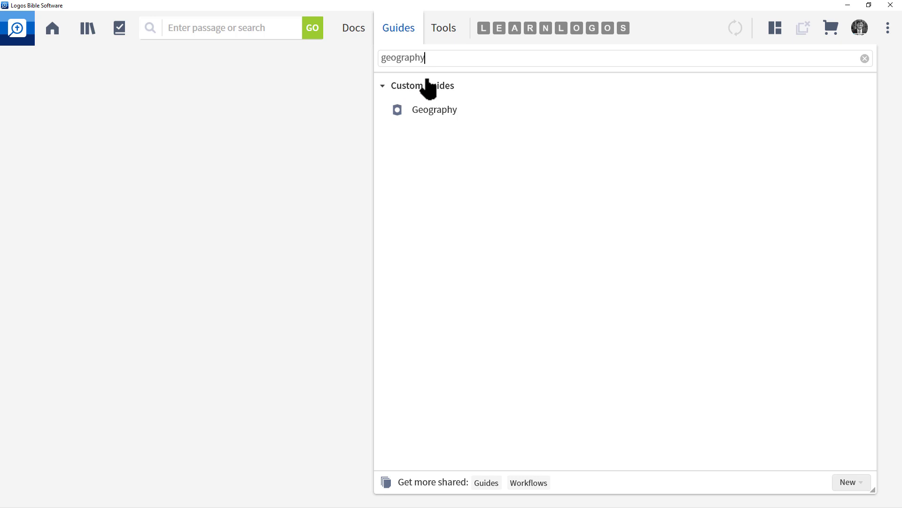
left_click(435, 109)
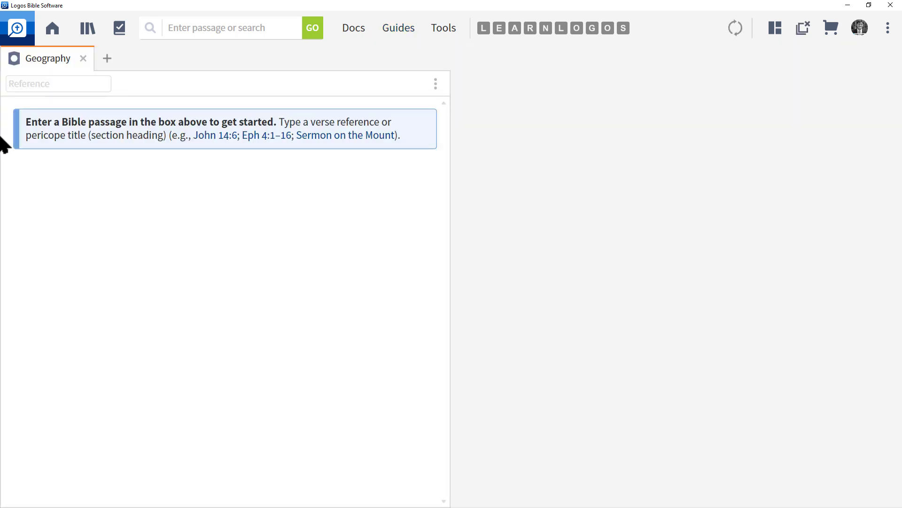
type("acts 2")
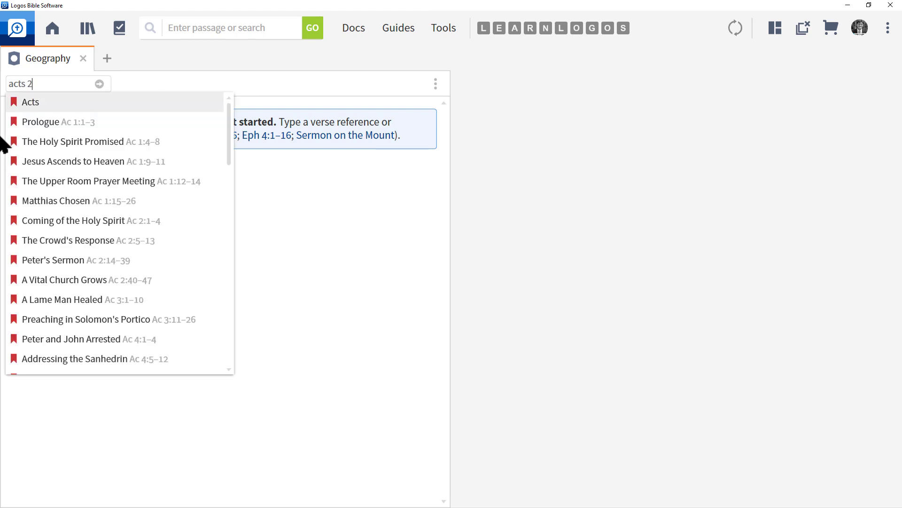
key("Return")
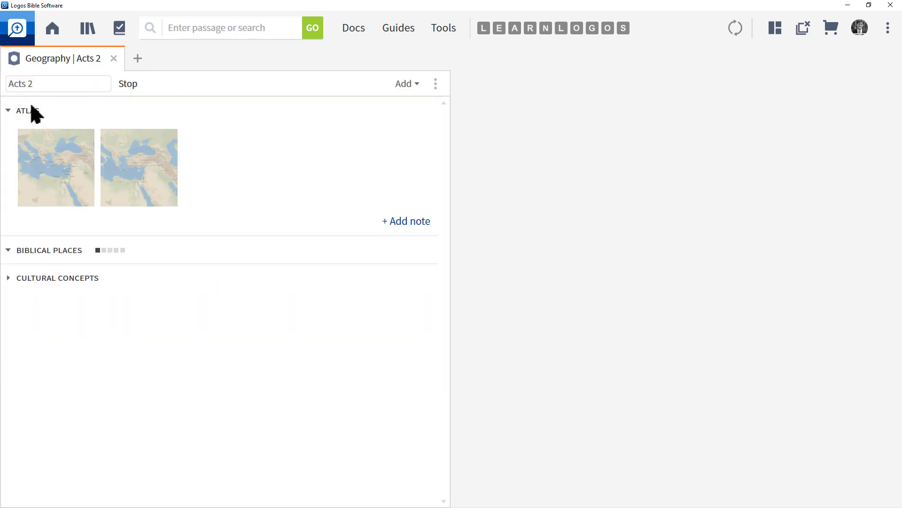
Collapse all sections of the Geography guide and briefly view the maps in the Atlas section
right_click(31, 105)
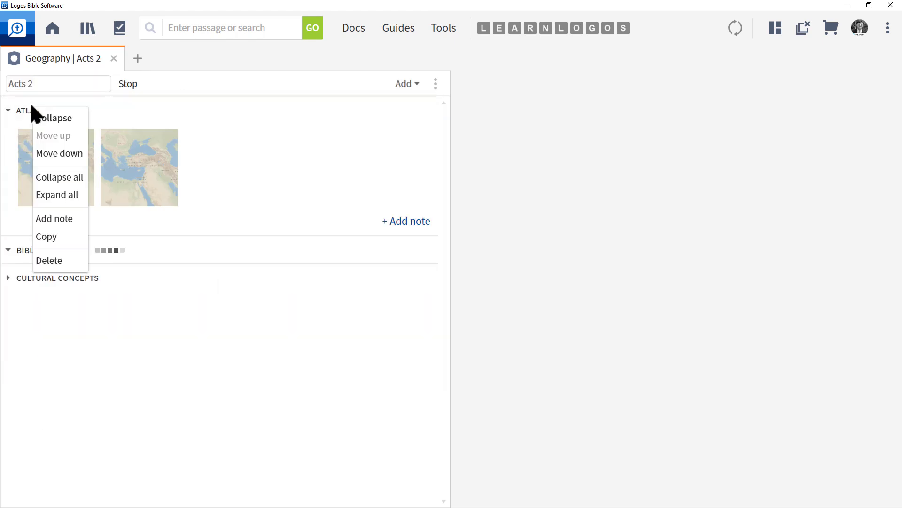
left_click(65, 178)
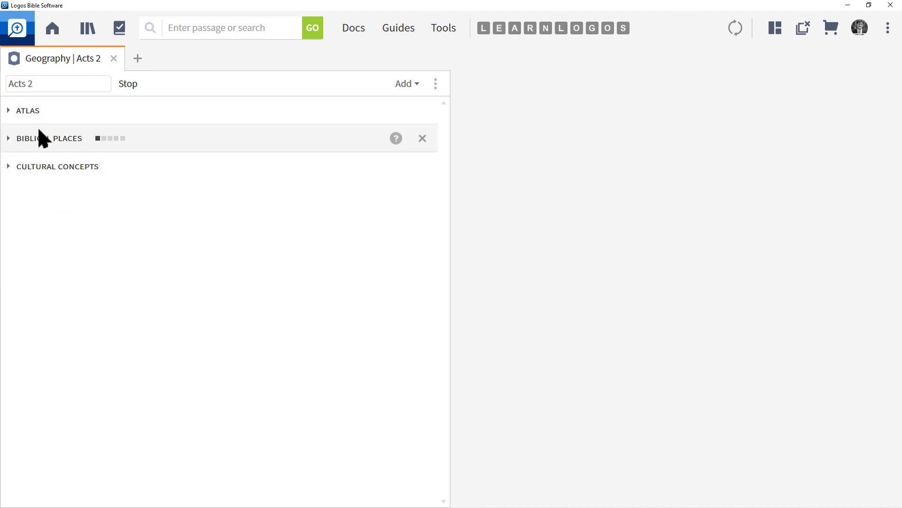
left_click(9, 110)
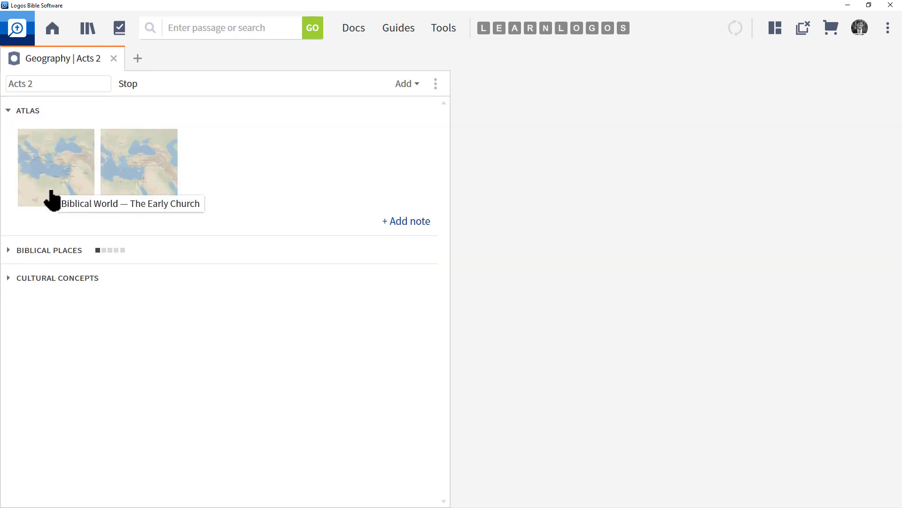
left_click(32, 119)
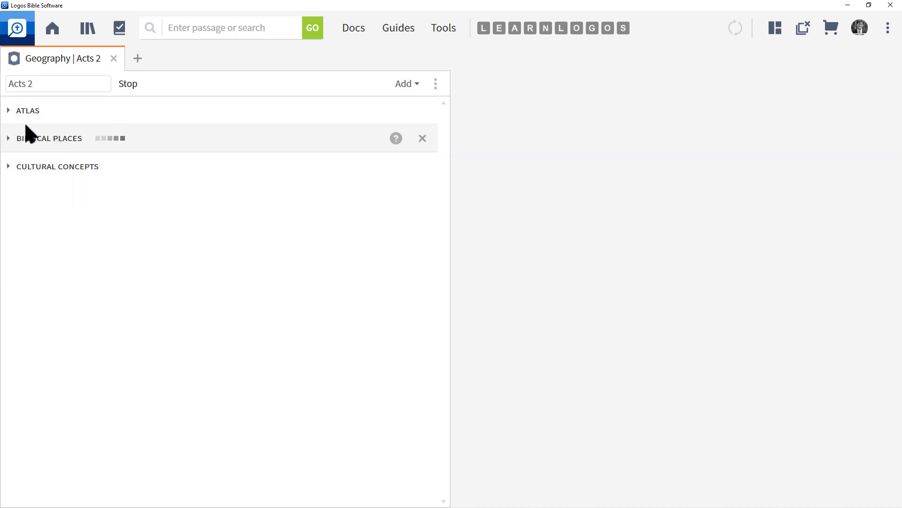
Expand Biblical Places and Cultural Concepts, and load more cultural concepts for Acts 2 down to the Temple entry
left_click(45, 140)
left_click(32, 166)
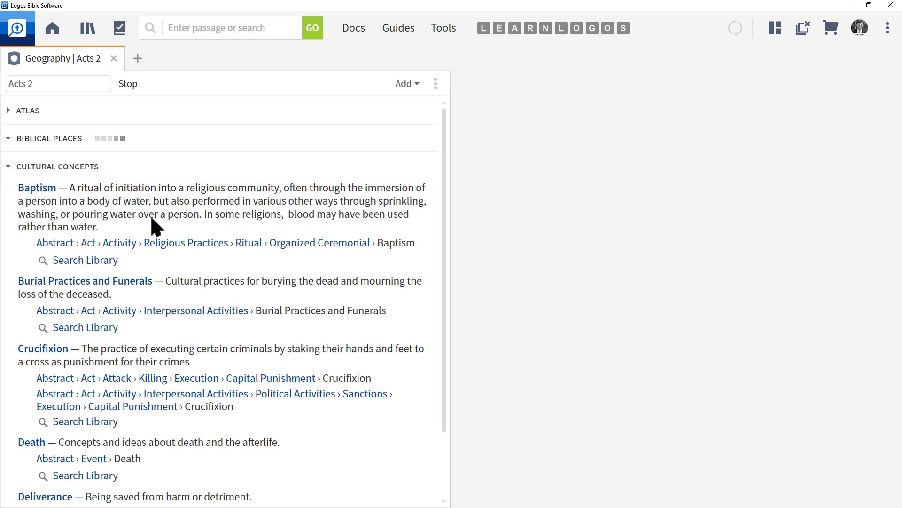
scroll(117, 301, "down", 1)
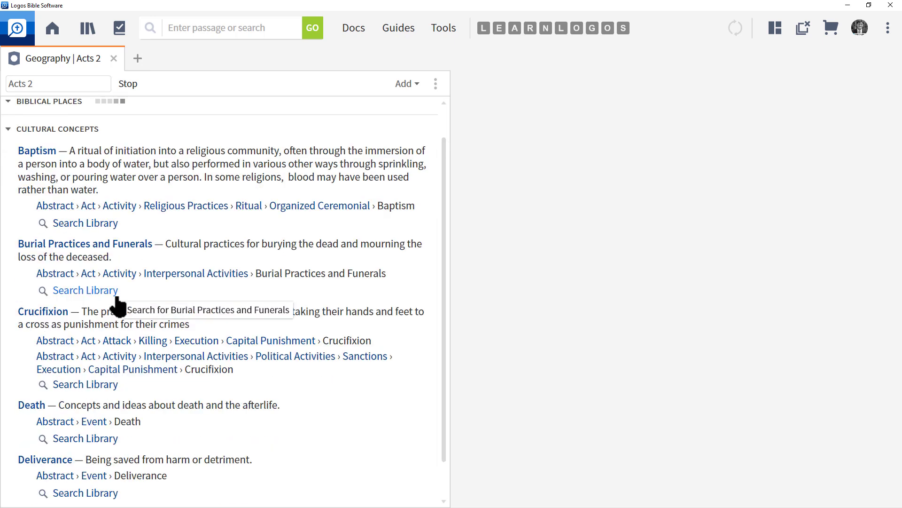
scroll(118, 306, "down", 1)
scroll(118, 305, "up", 2)
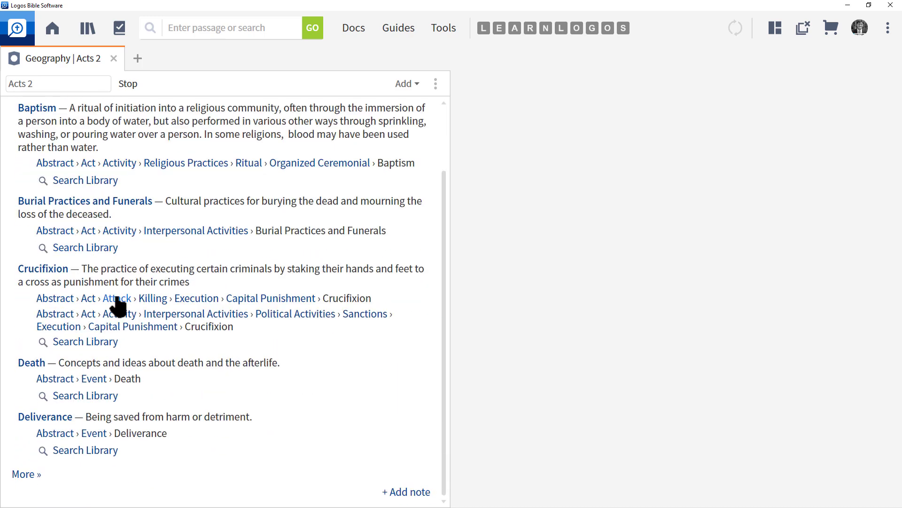
left_click(24, 476)
scroll(201, 311, "down", 5)
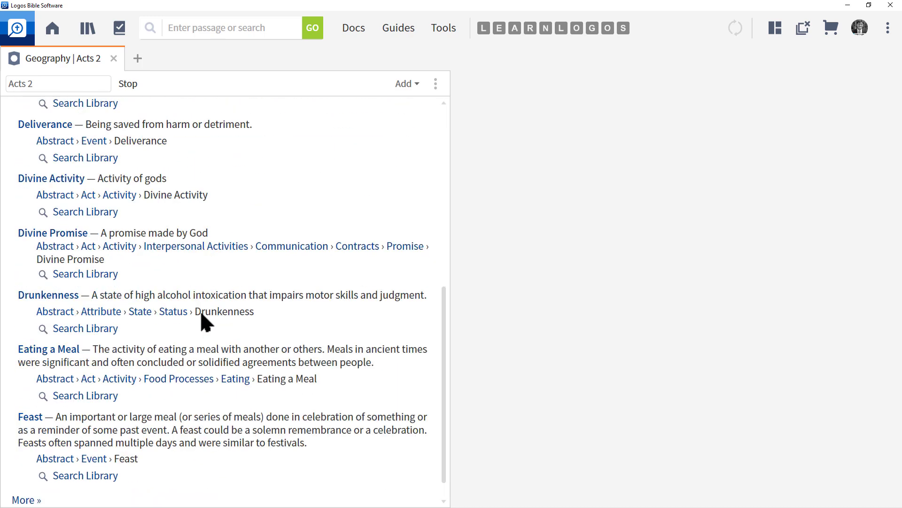
scroll(200, 320, "down", 1)
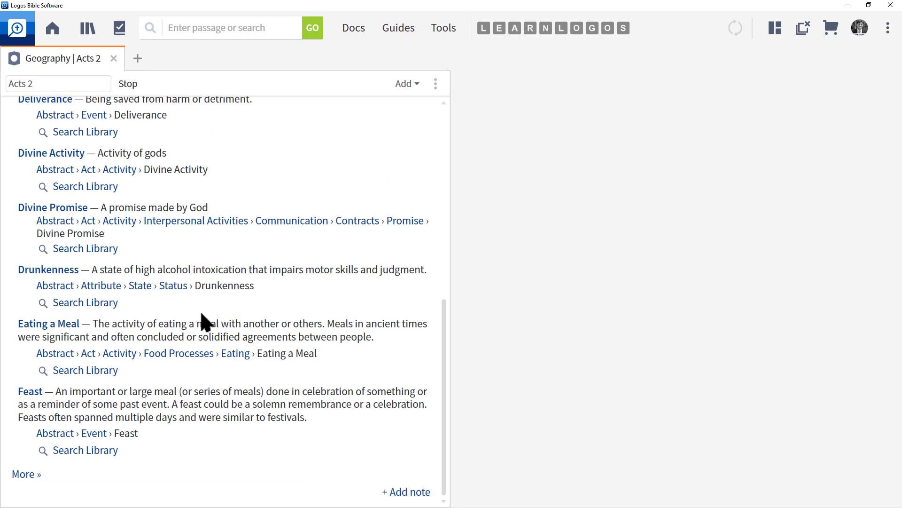
left_click(27, 474)
left_click_drag(439, 383, 443, 493)
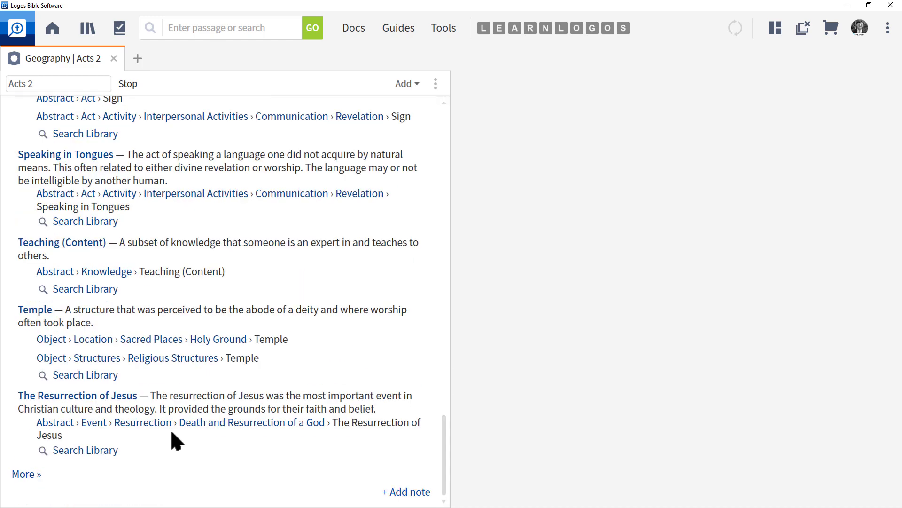
Open the Temple cultural concept in Factbook and expand its Media section
left_click(33, 309)
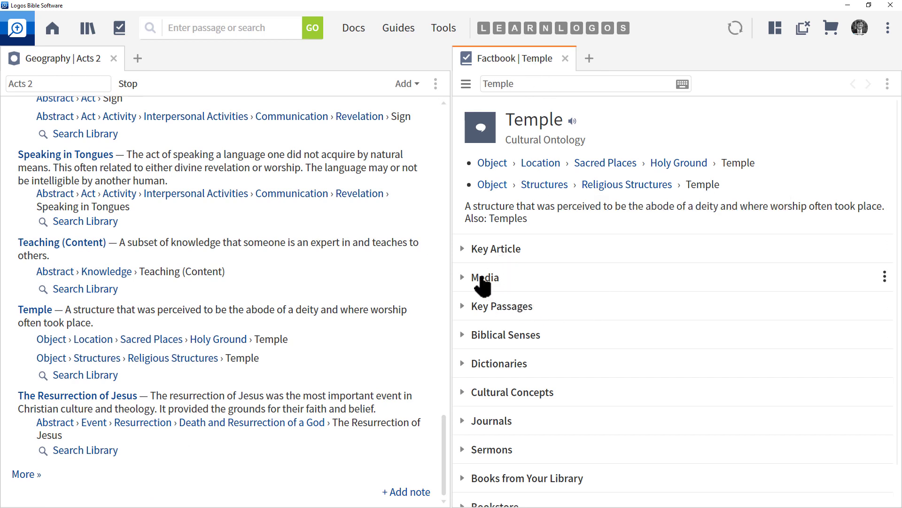
left_click(484, 277)
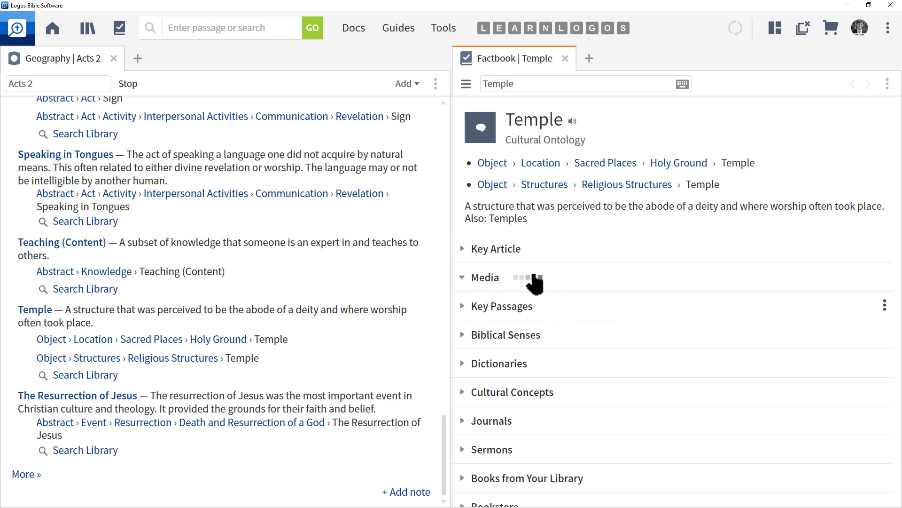
Close the Temple entry in Factbook after viewing its media, and collapse the Cultural Concepts section of the Geography guide
scroll(616, 369, "down", 5)
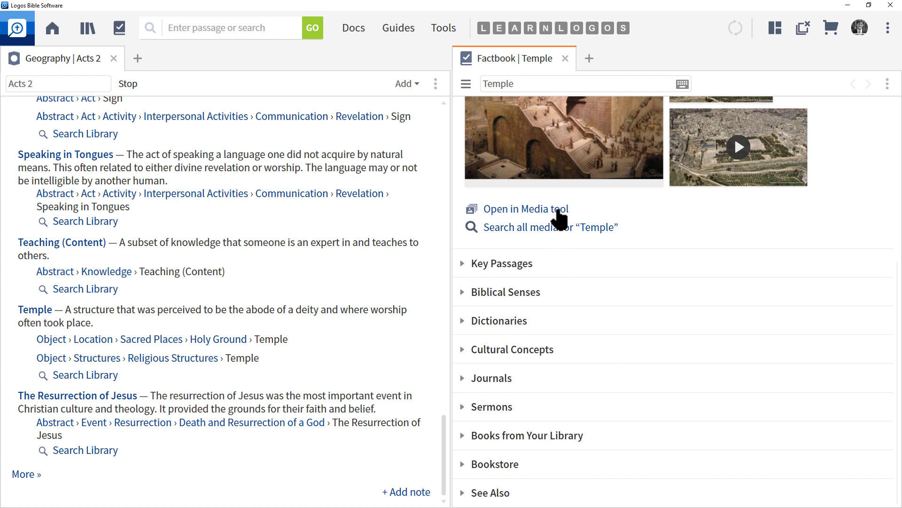
left_click(565, 58)
left_click_drag(443, 463, 428, 105)
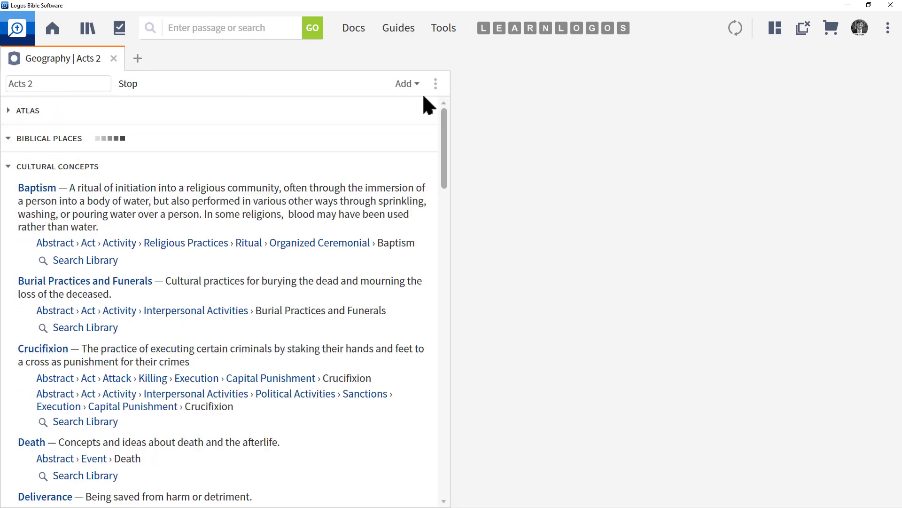
left_click(26, 170)
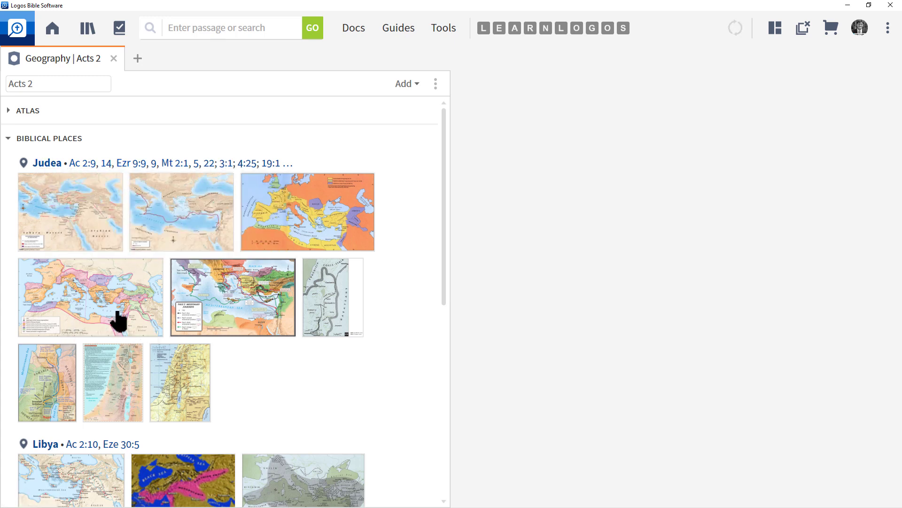
Look through the Biblical Places maps for Judea, Libya and Places the Apostles were, and preview the Egypt (nation) place summary
scroll(117, 322, "down", 7)
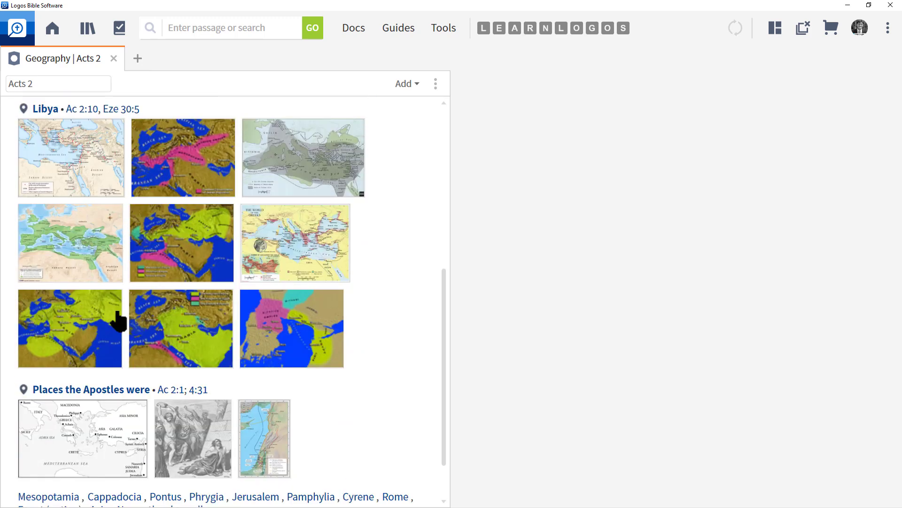
scroll(118, 322, "down", 2)
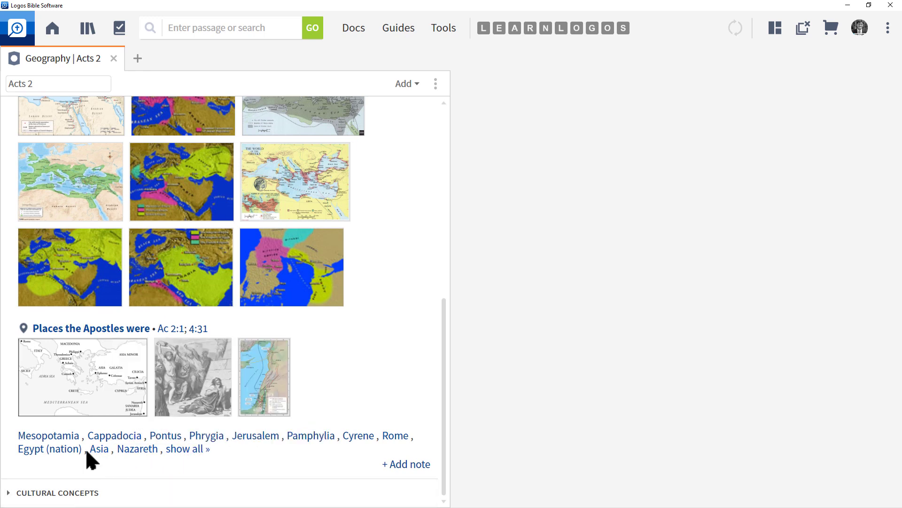
mouse_move(53, 451)
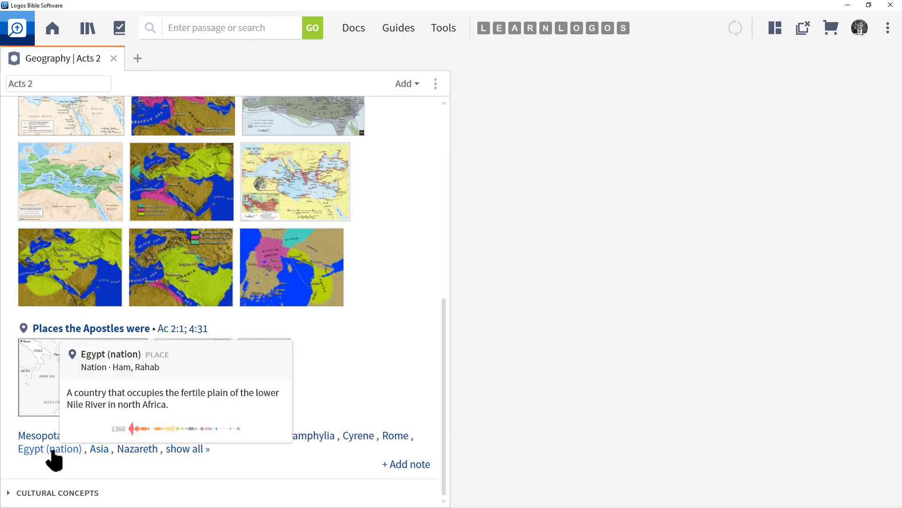
left_click_drag(443, 414, 439, 97)
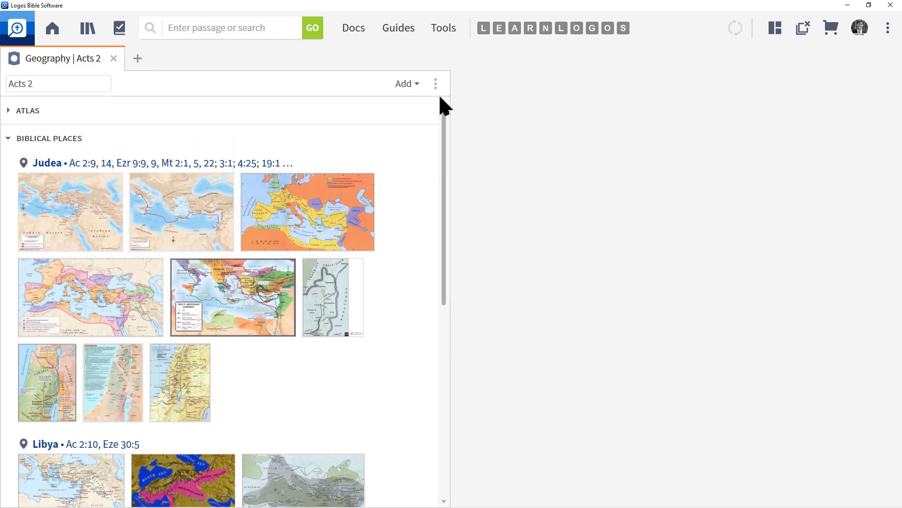